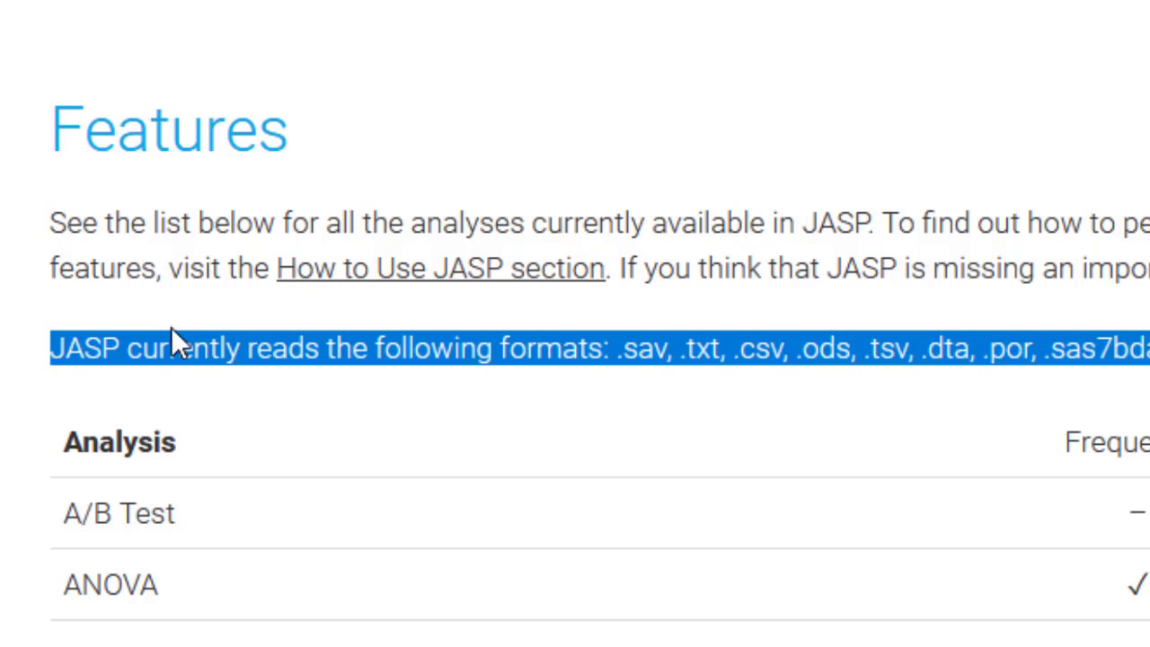
# - Read through the list of file formats that JASP can read on the Features page
pyautogui.click(499, 358)
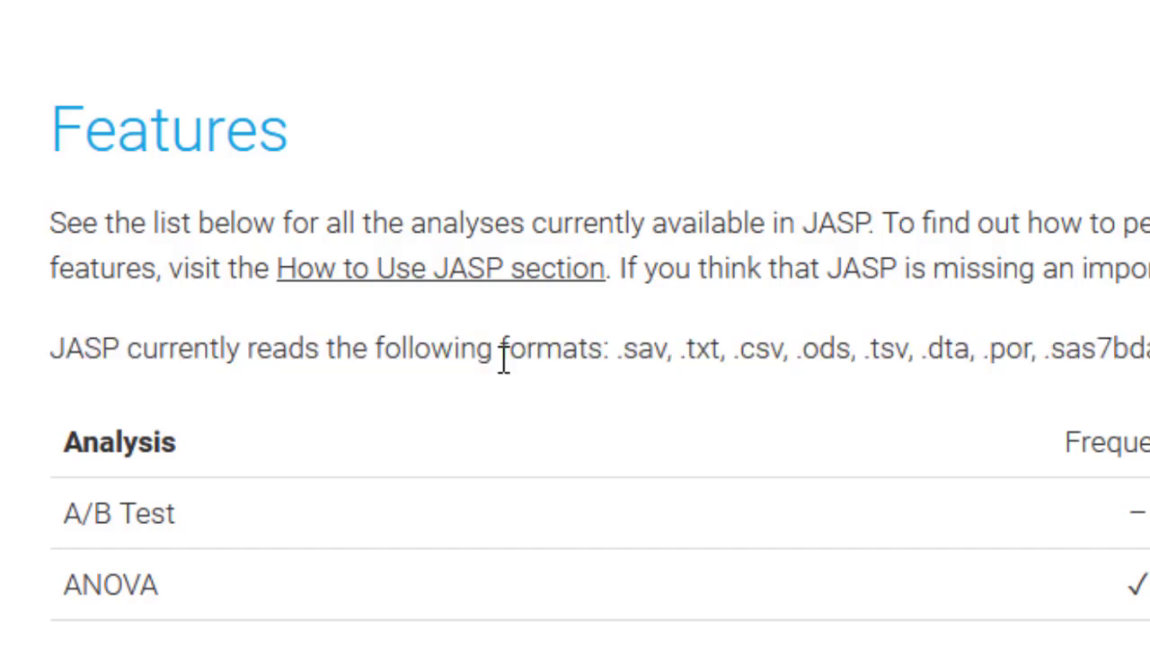
pyautogui.moveTo(53, 351); pyautogui.dragTo(604, 367)
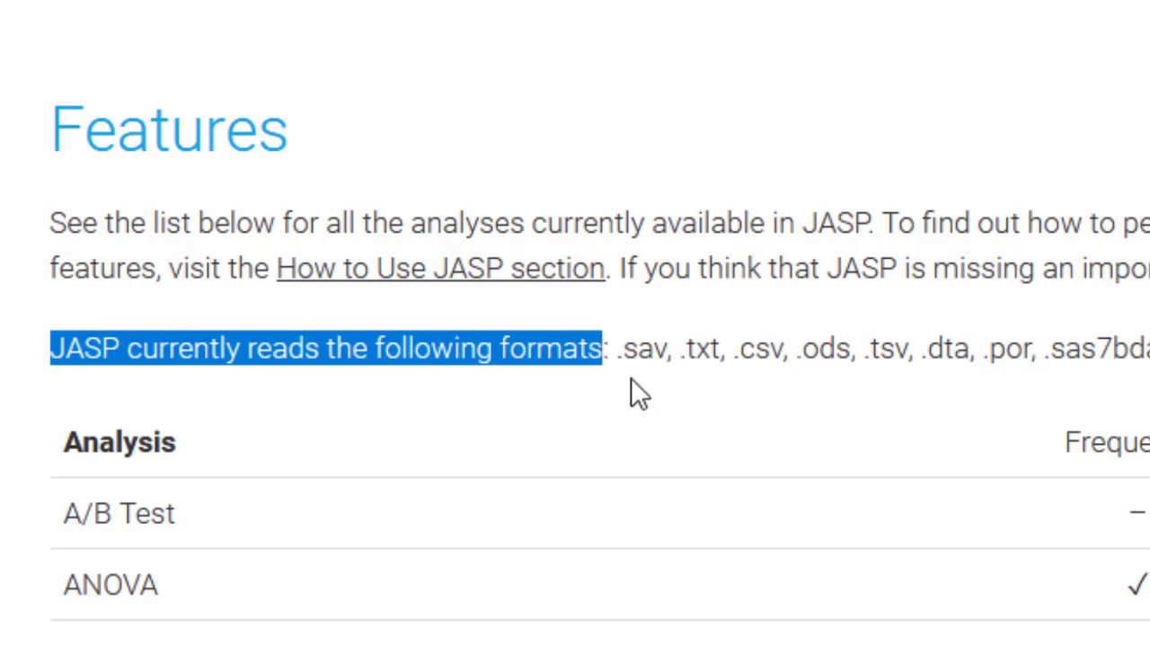
pyautogui.click(662, 356)
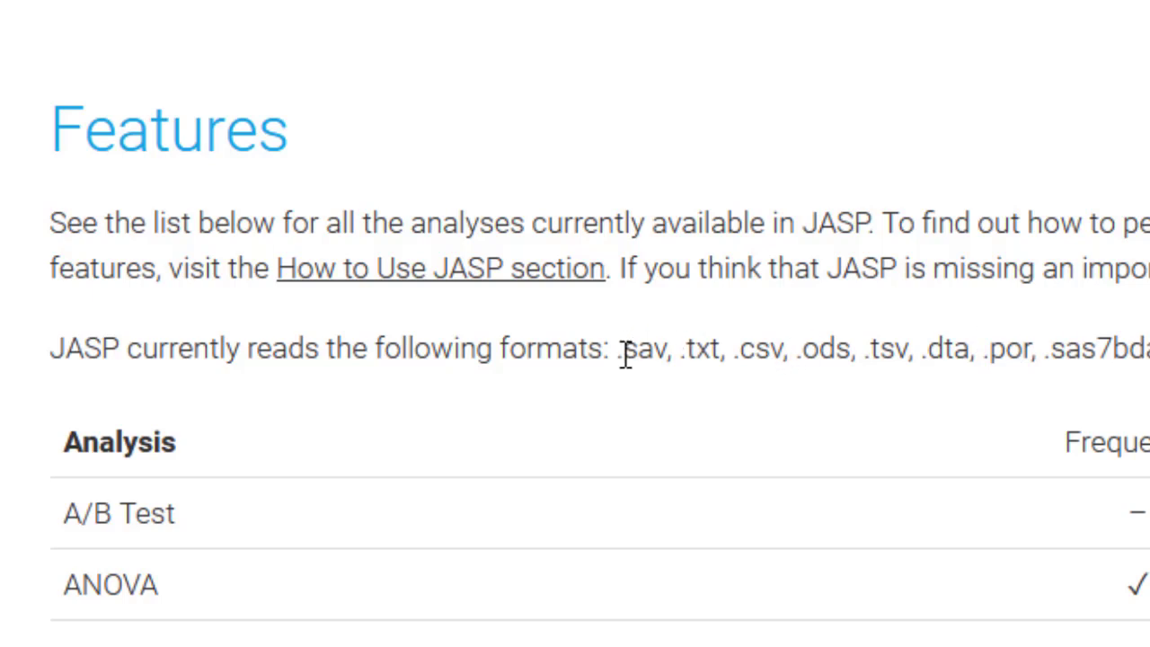
pyautogui.moveTo(618, 354); pyautogui.dragTo(785, 368)
pyautogui.click(692, 398)
pyautogui.moveTo(680, 351); pyautogui.dragTo(735, 359)
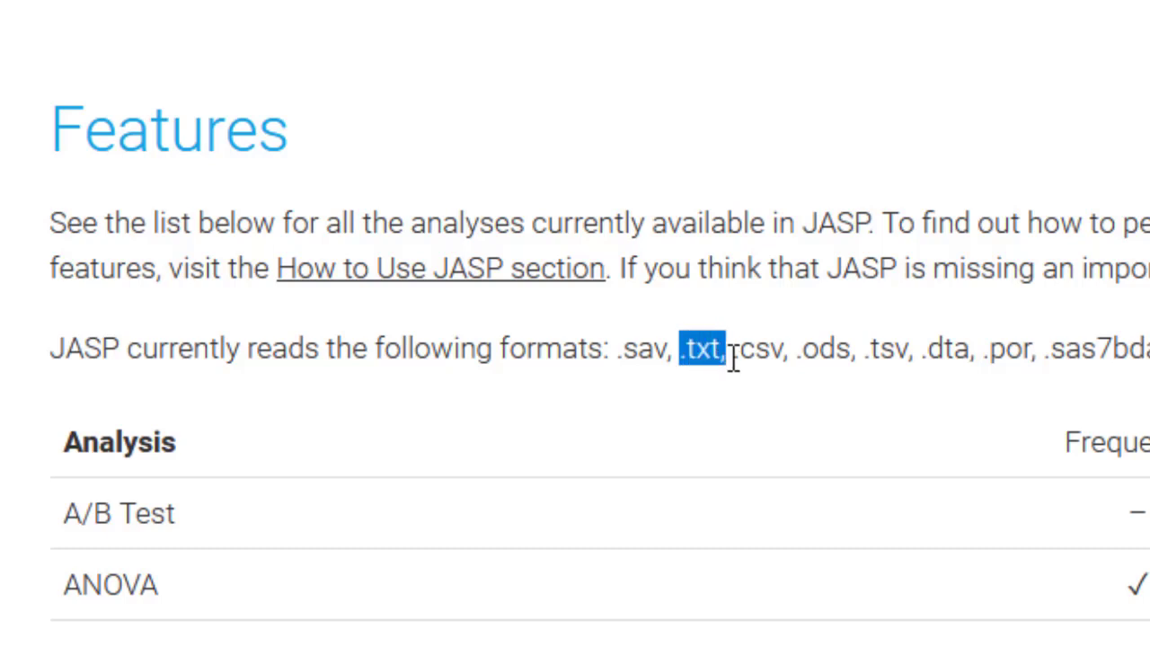
pyautogui.click(751, 361)
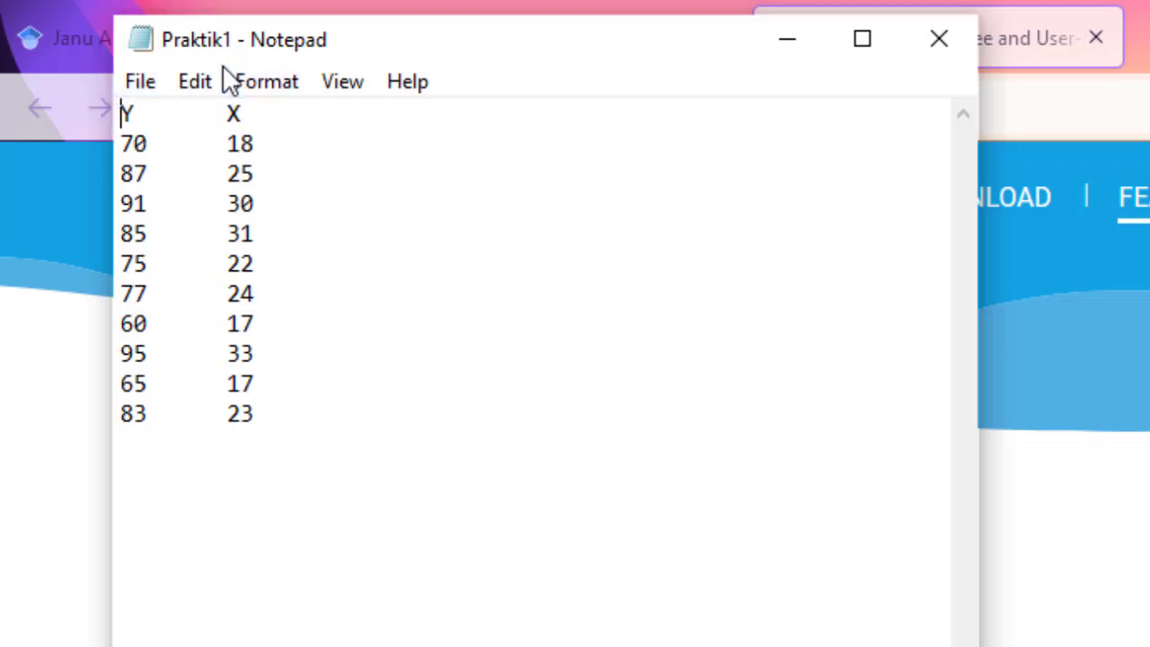
# - Examine how the Y and X columns are separated in the Praktik1 text file, and close the file
pyautogui.click(162, 144)
pyautogui.press('Right')
pyautogui.press('Left')
pyautogui.press('Right')
pyautogui.press('Left')
pyautogui.press('Right')
pyautogui.press('Left')
pyautogui.press('Right')
pyautogui.press('Left')
pyautogui.press('Right')
pyautogui.press('Left')
pyautogui.press('Right')
pyautogui.press('Left')
pyautogui.press('Right')
pyautogui.press('Left')
pyautogui.click(935, 48)
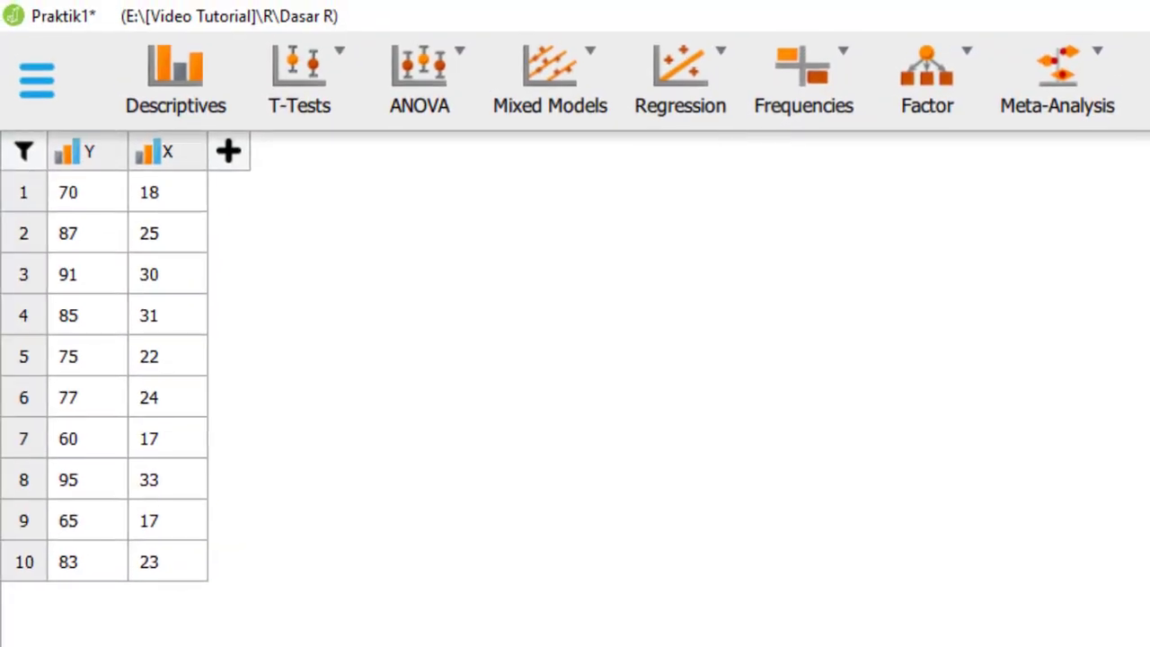
# - In JASP, open the recent file Praktik1.txt, discarding the changes to the current data file
pyautogui.click(36, 106)
pyautogui.click(59, 166)
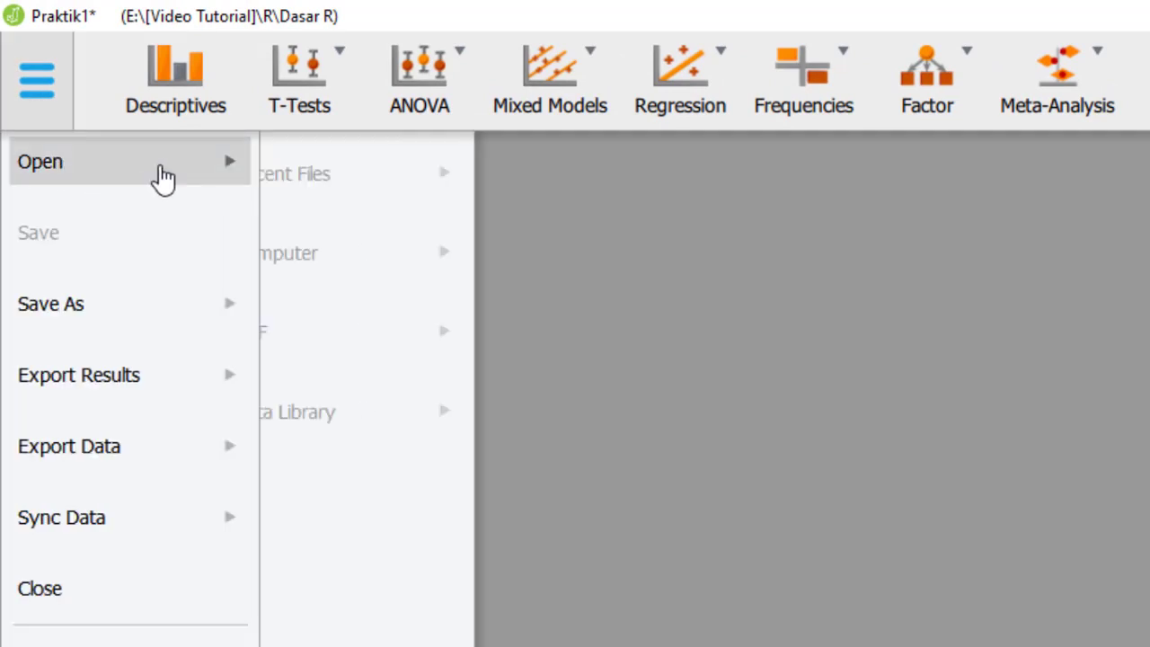
pyautogui.click(408, 173)
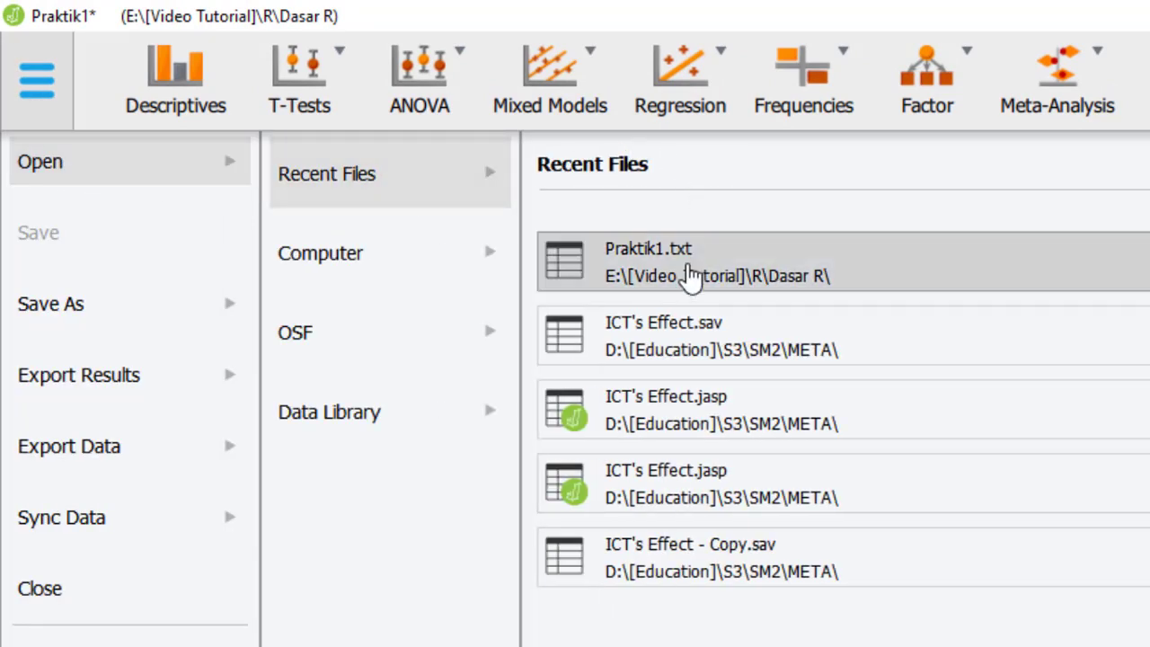
pyautogui.click(688, 267)
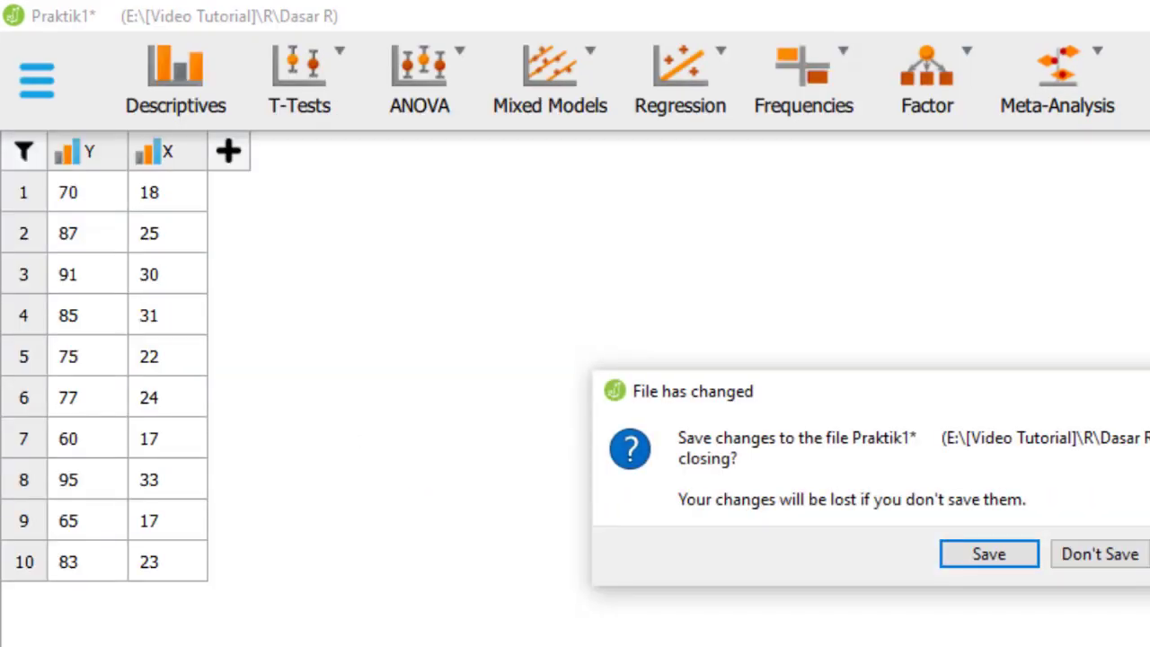
pyautogui.click(1103, 554)
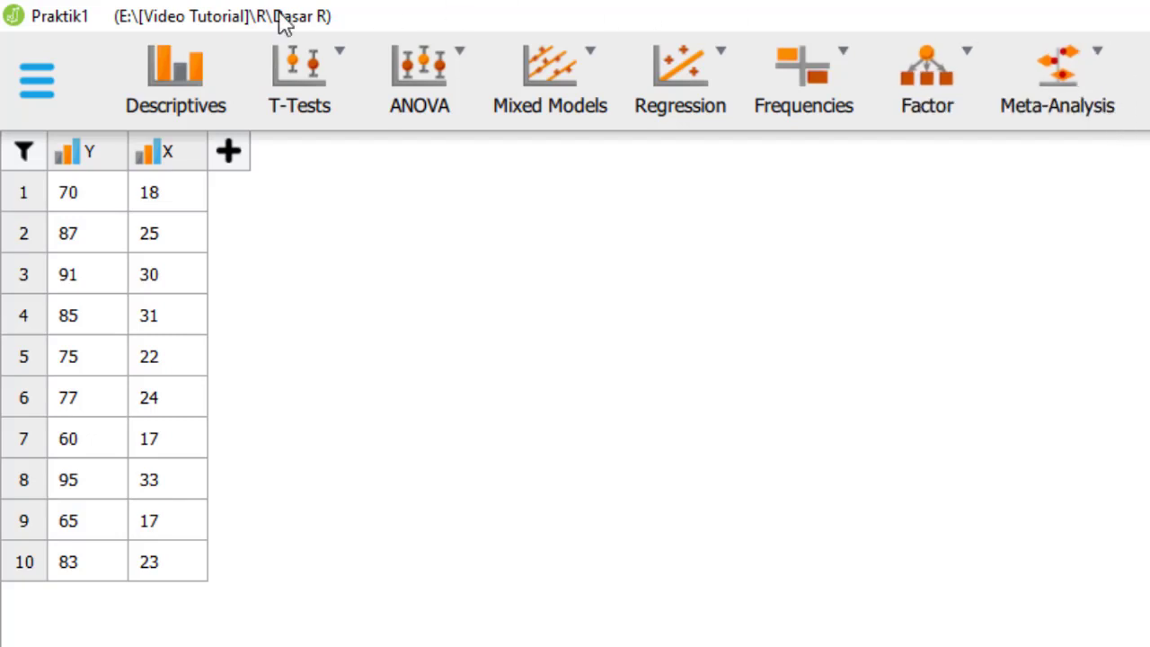
# - Look through the analyses offered for T-Tests, ANOVA, Mixed Models, Regression, Frequencies, Factor, Meta-Analysis and the remaining category
pyautogui.click(346, 57)
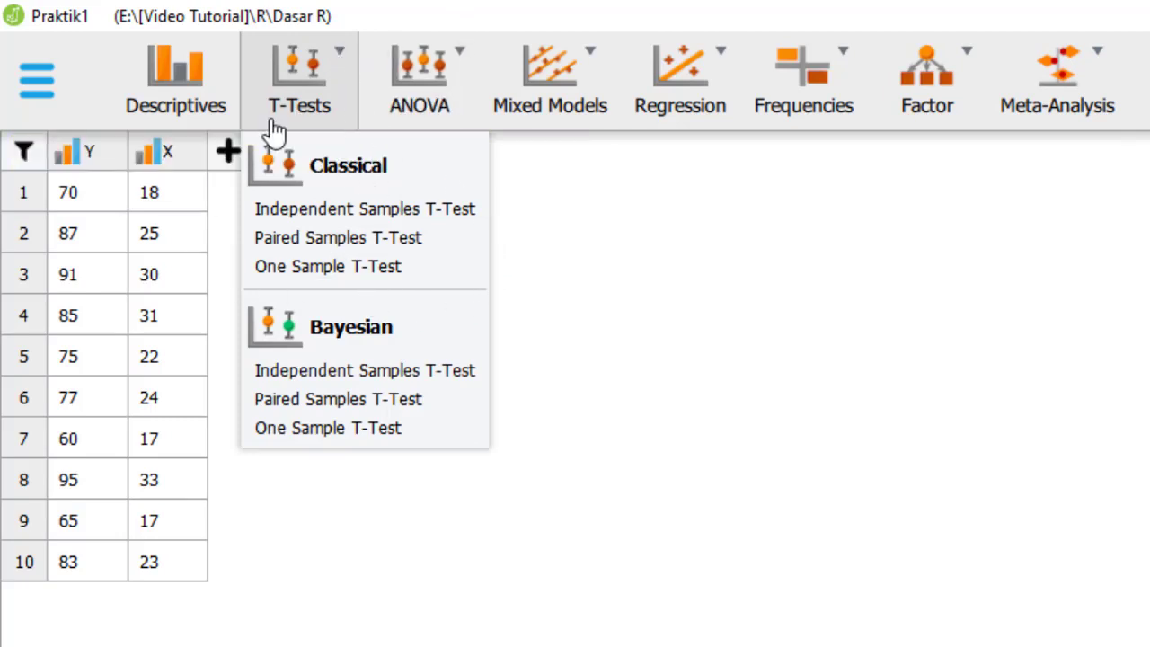
pyautogui.click(465, 59)
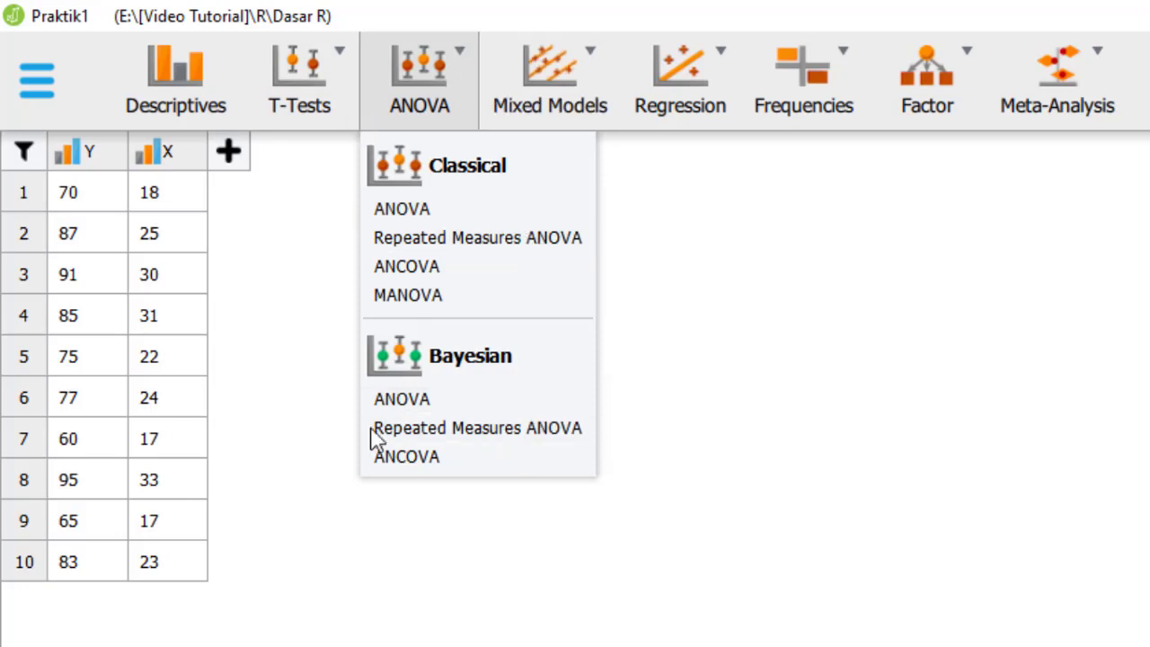
pyautogui.click(595, 70)
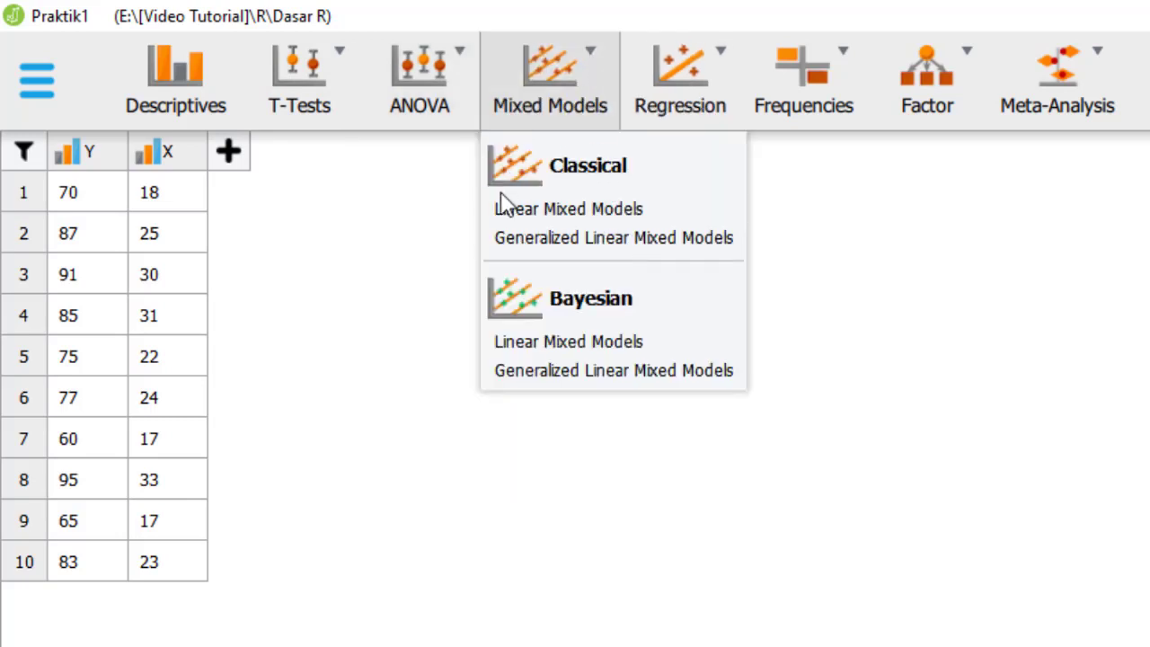
pyautogui.click(724, 57)
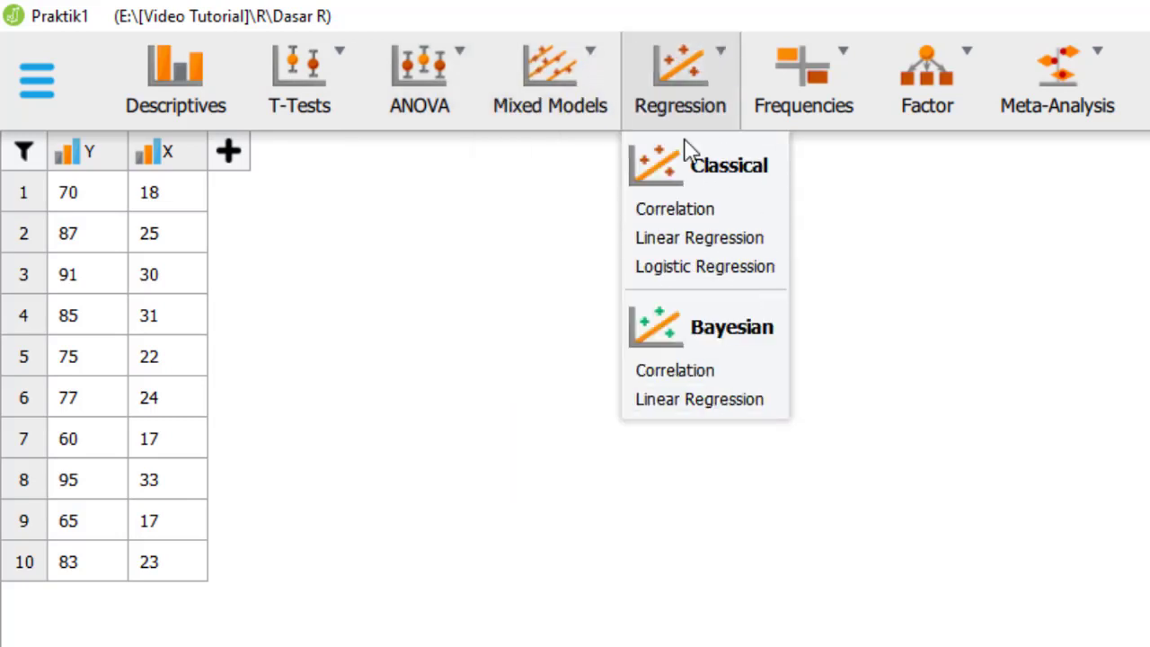
pyautogui.click(847, 59)
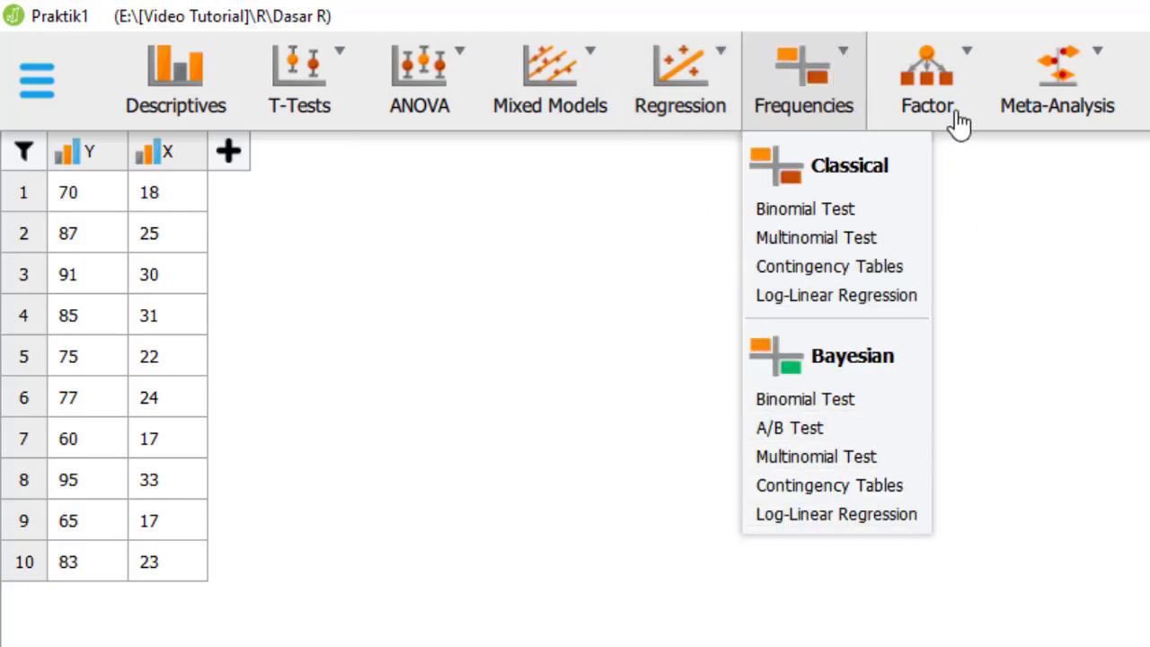
pyautogui.click(977, 56)
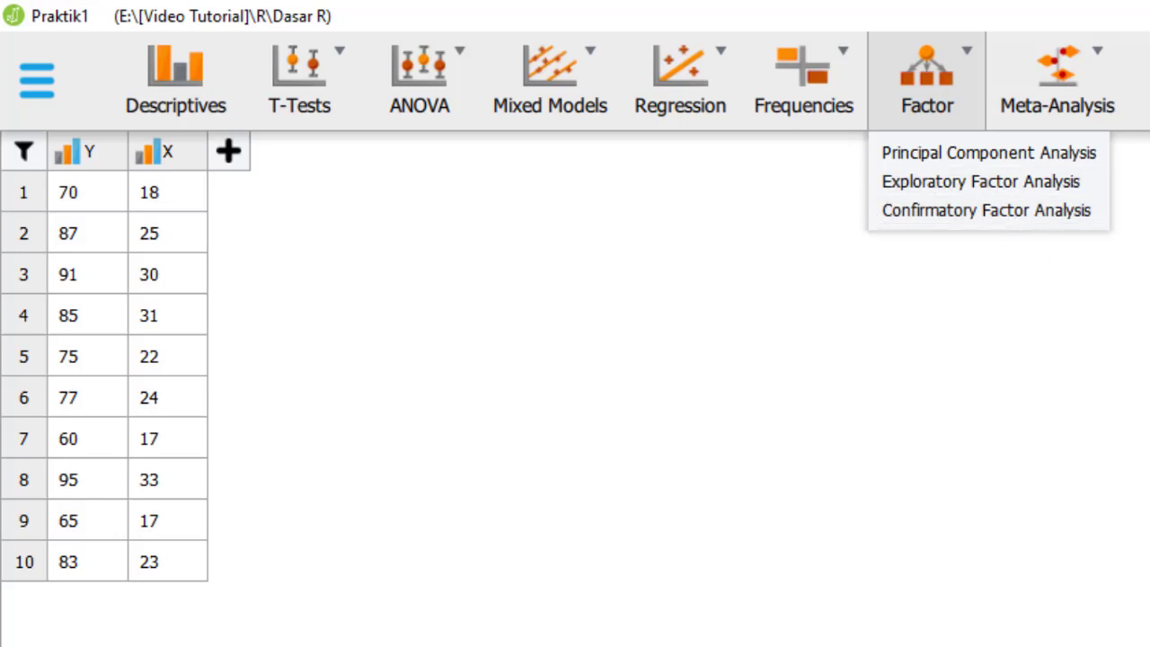
pyautogui.click(1106, 57)
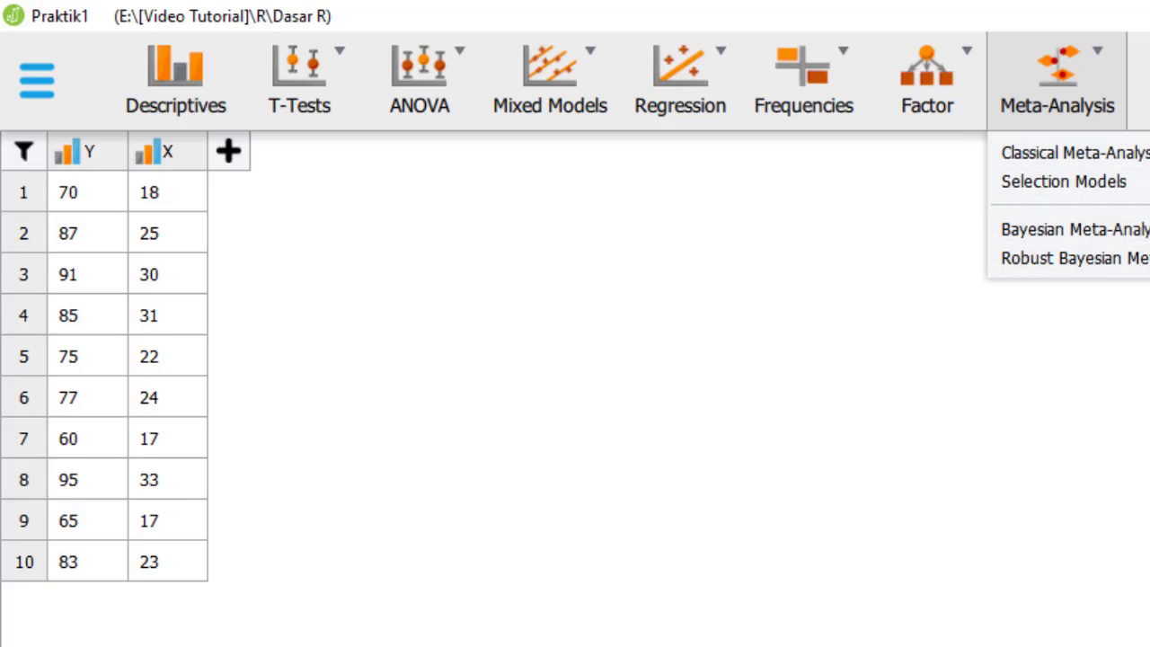
pyautogui.click(1138, 81)
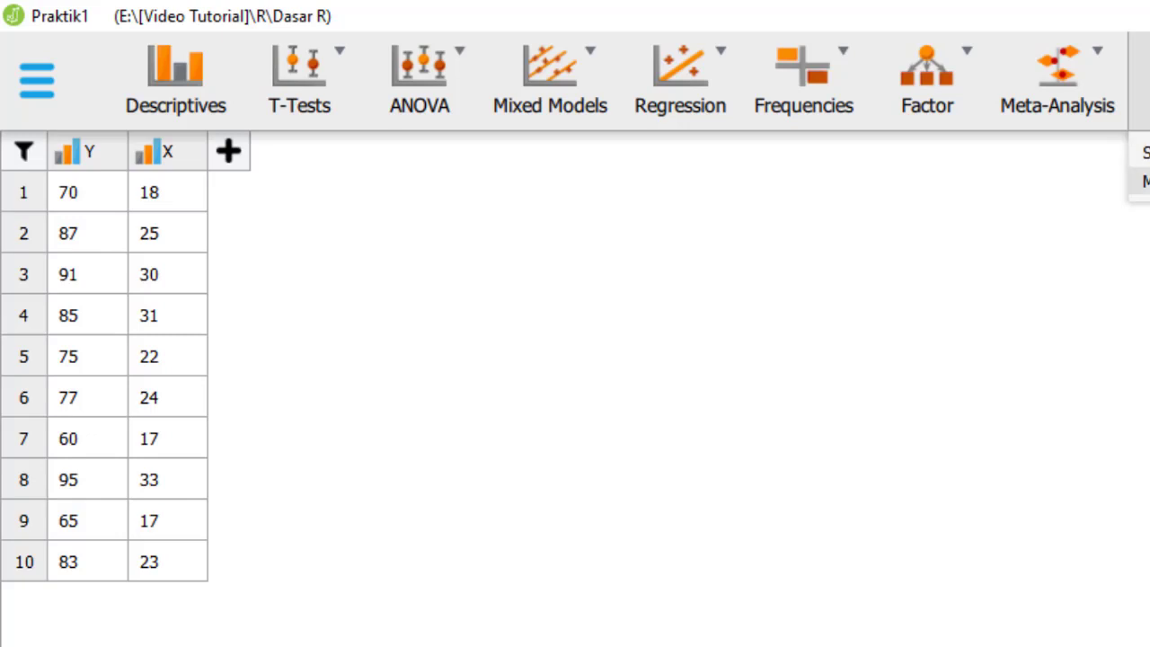
pyautogui.click(588, 209)
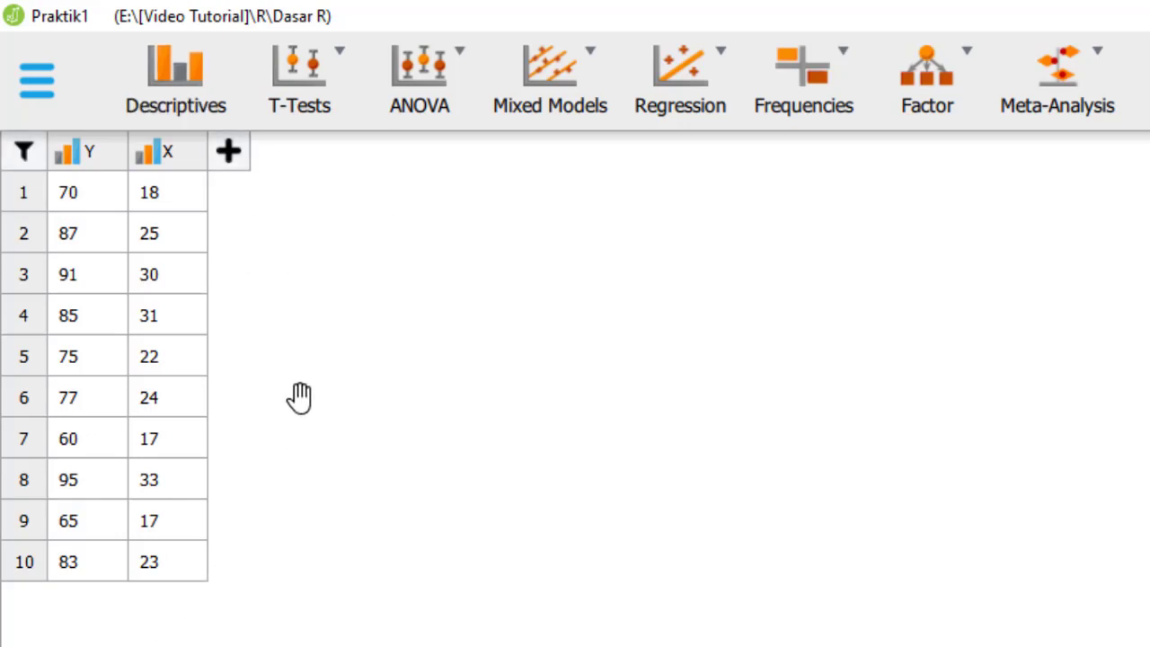
# - Create a Descriptive Statistics analysis with Y and X as its variables
pyautogui.click(184, 83)
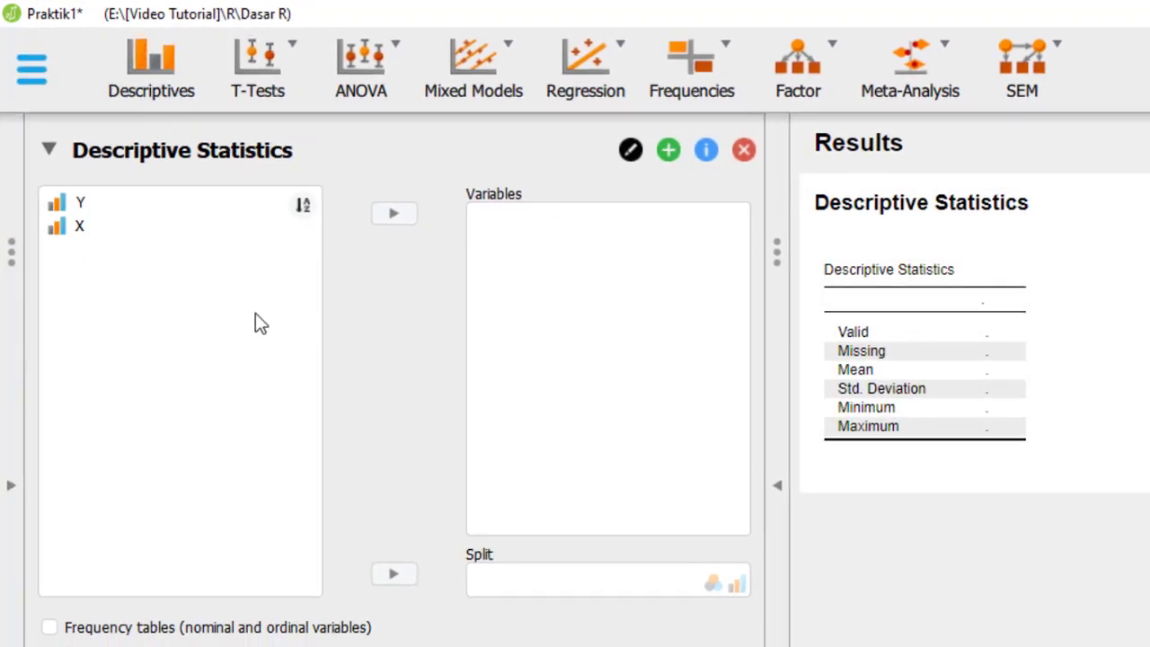
pyautogui.click(81, 202)
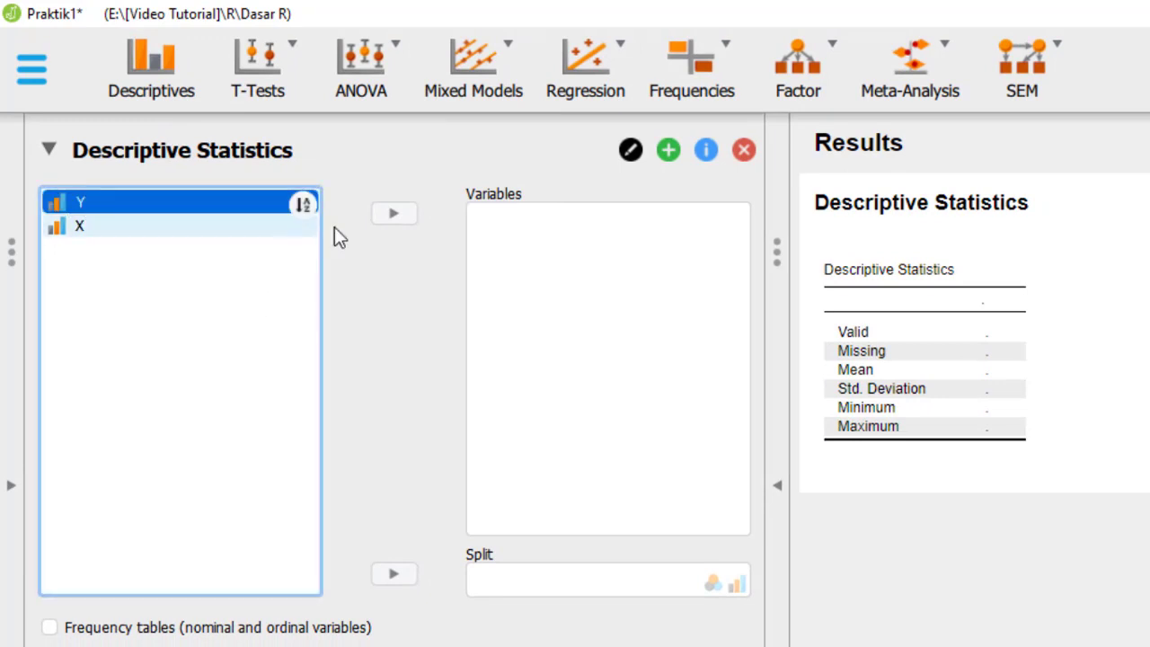
pyautogui.click(393, 216)
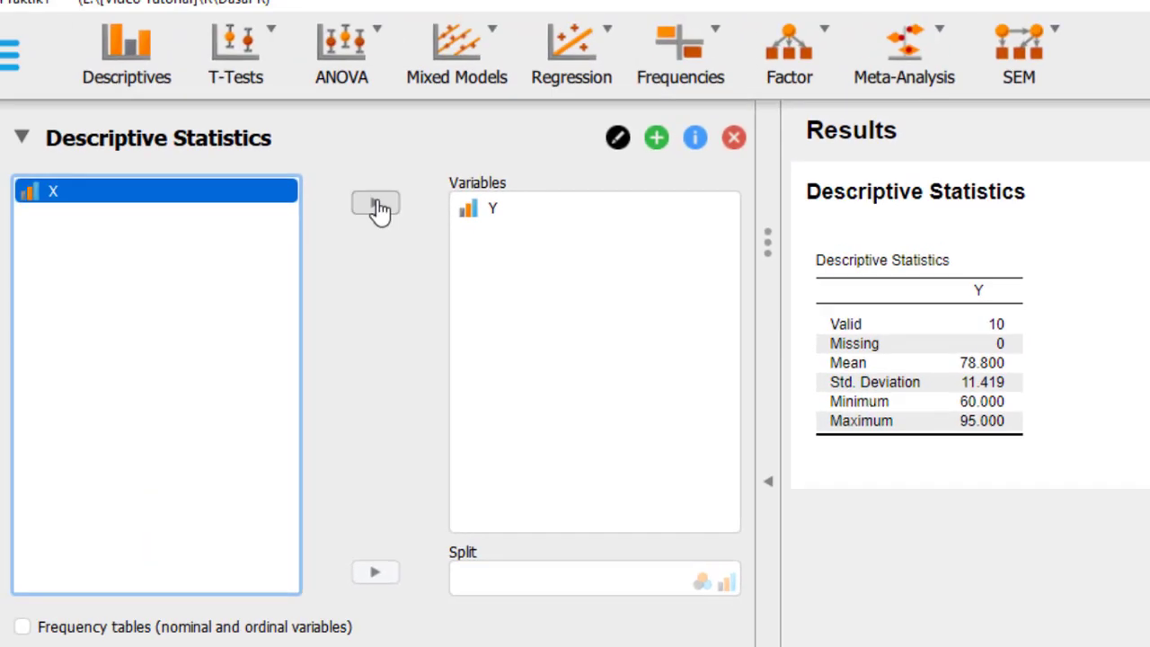
pyautogui.click(59, 21)
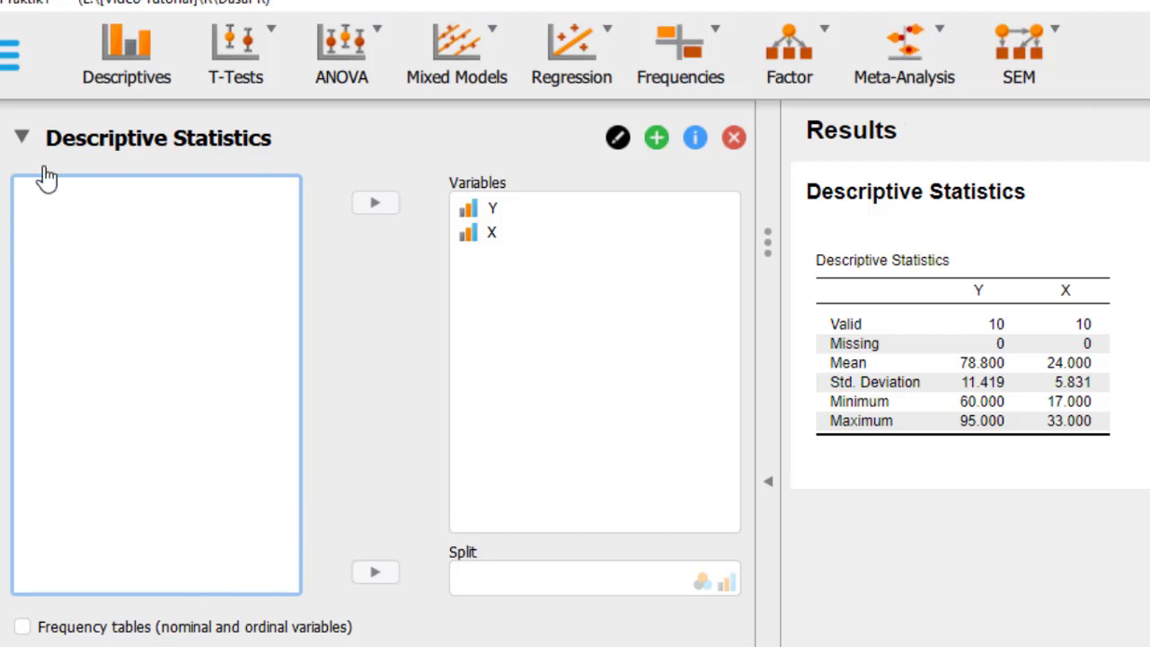
pyautogui.click(21, 139)
pyautogui.click(21, 141)
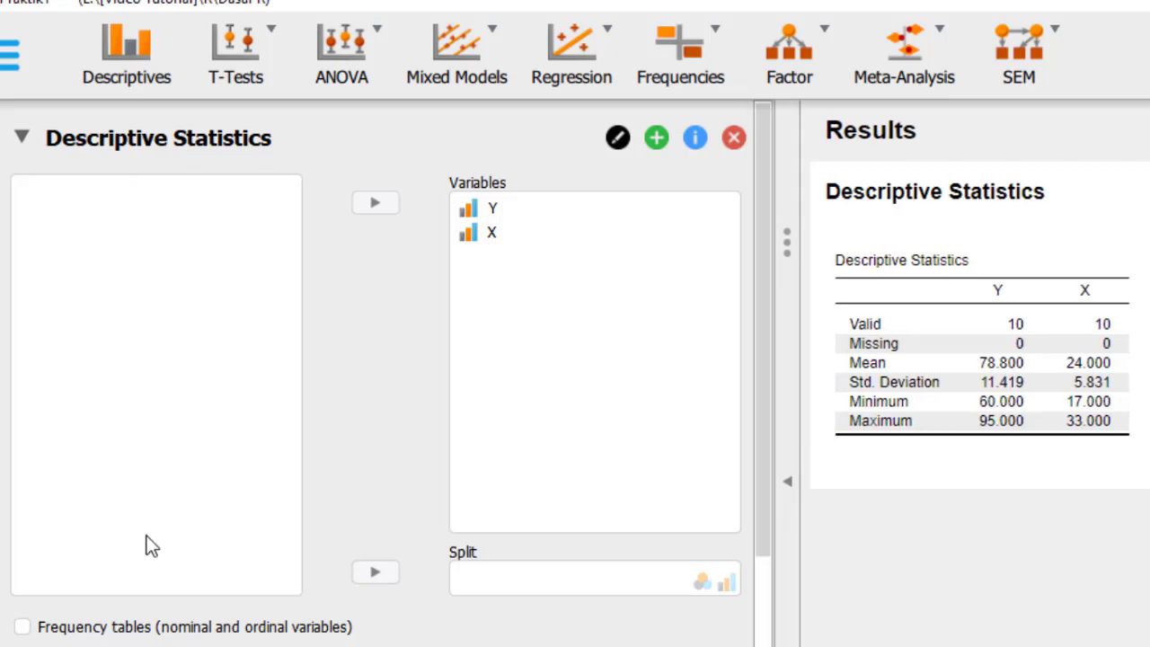
# - Add Q-Q plots of Y and X to the descriptive results and view them
pyautogui.scroll(-10, 149, 545)
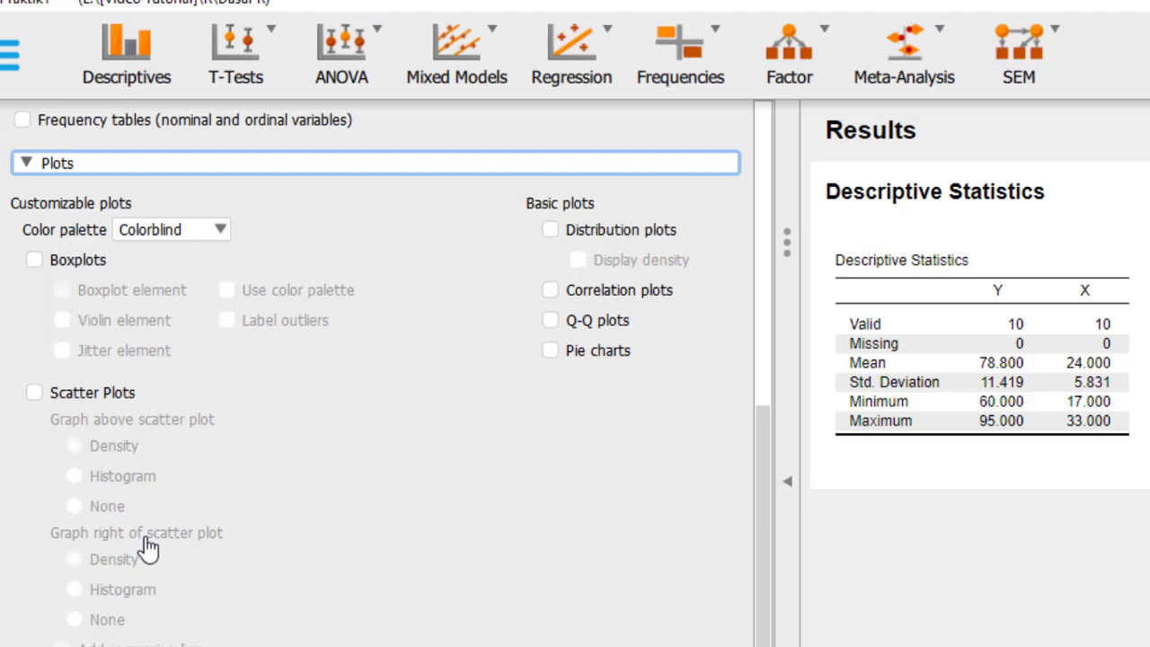
pyautogui.click(550, 321)
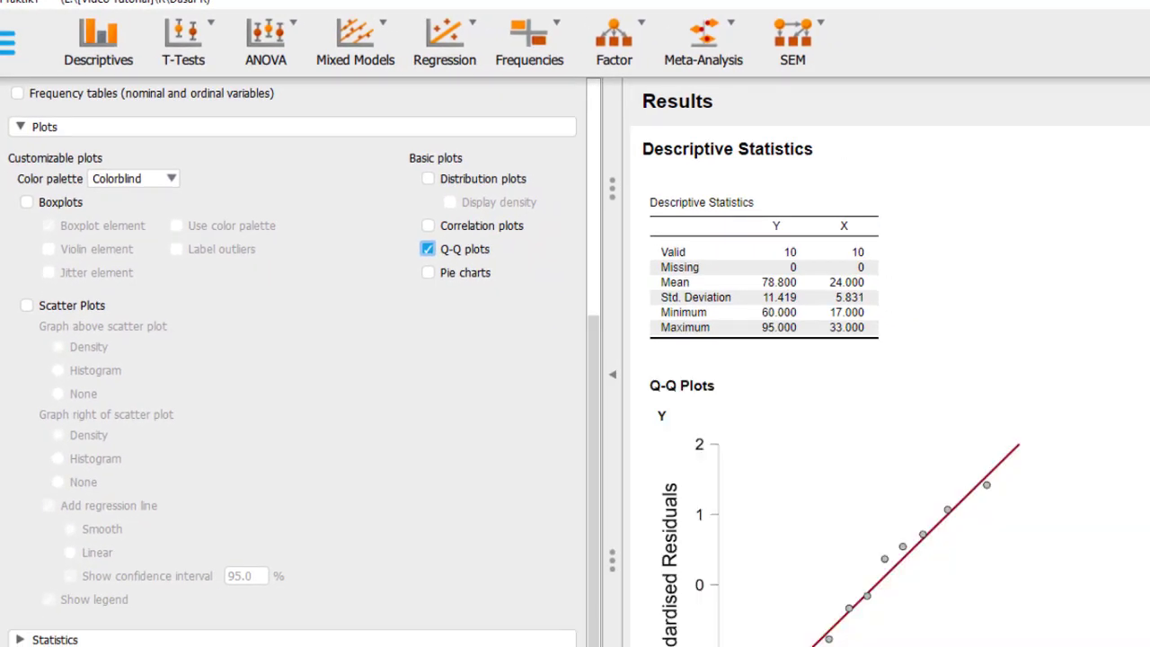
pyautogui.scroll(-2, 916, 518)
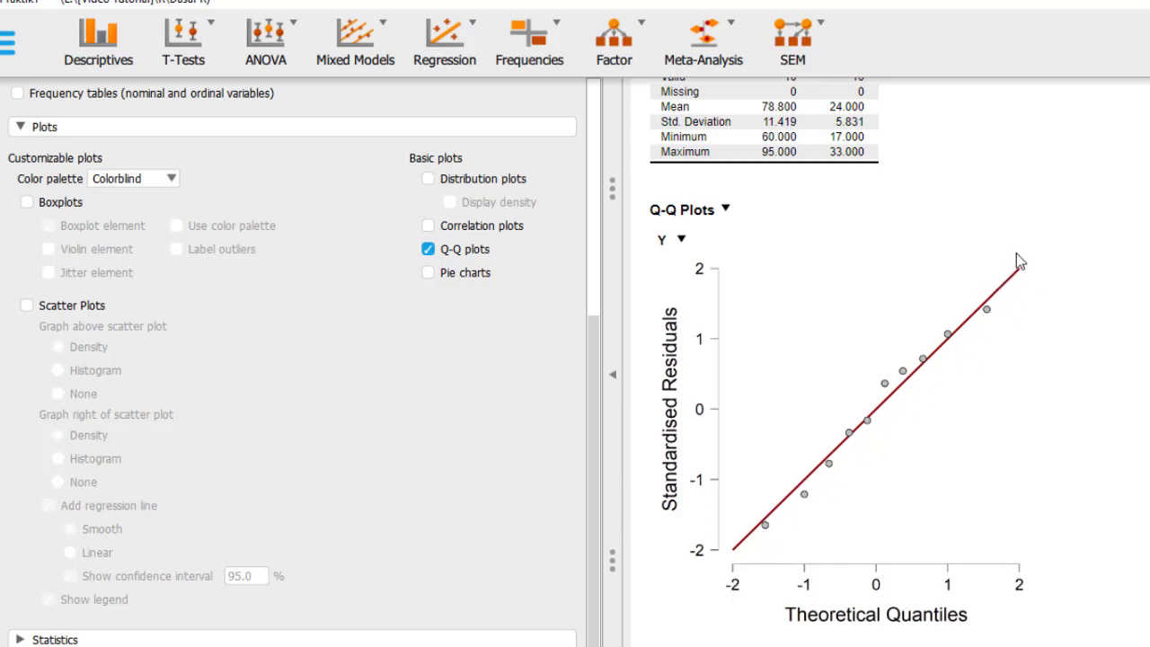
# - Swap the Q-Q plots for pie charts of Y and X, view them, and remove them again
pyautogui.click(429, 274)
pyautogui.click(427, 249)
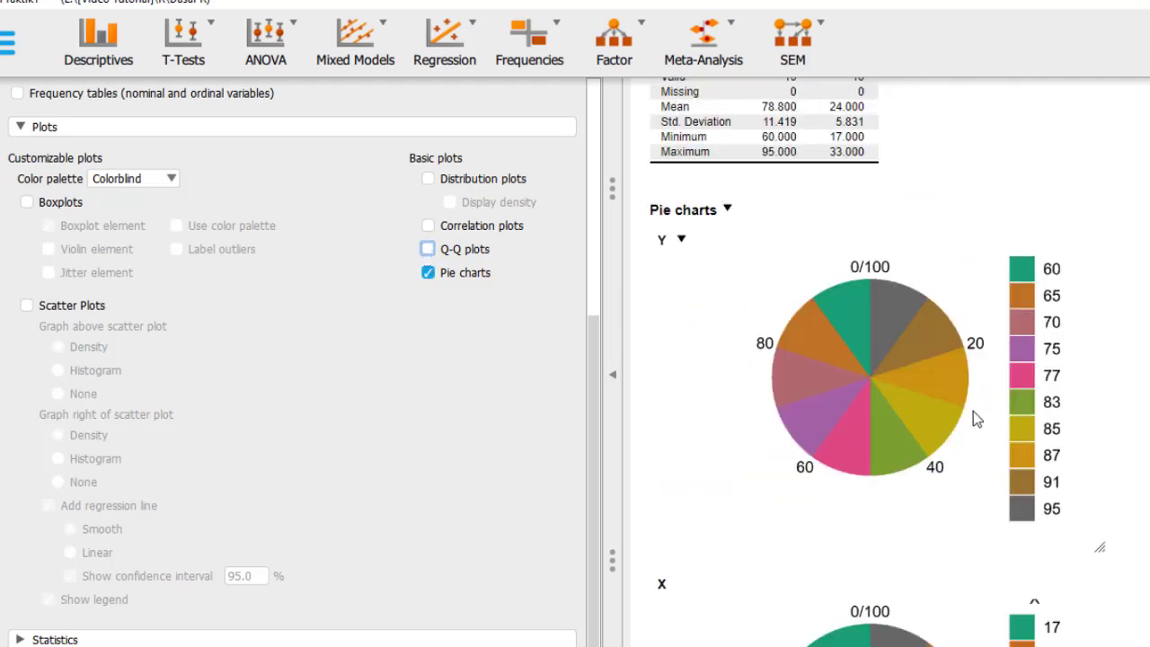
pyautogui.scroll(-3, 952, 409)
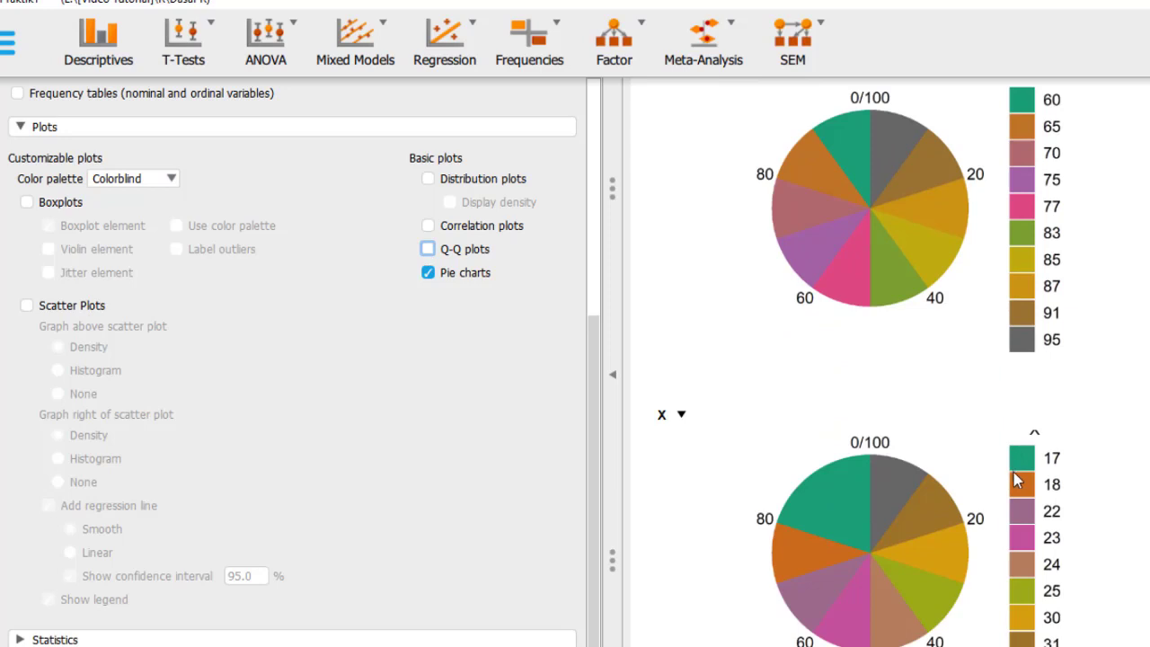
pyautogui.scroll(5, 1013, 480)
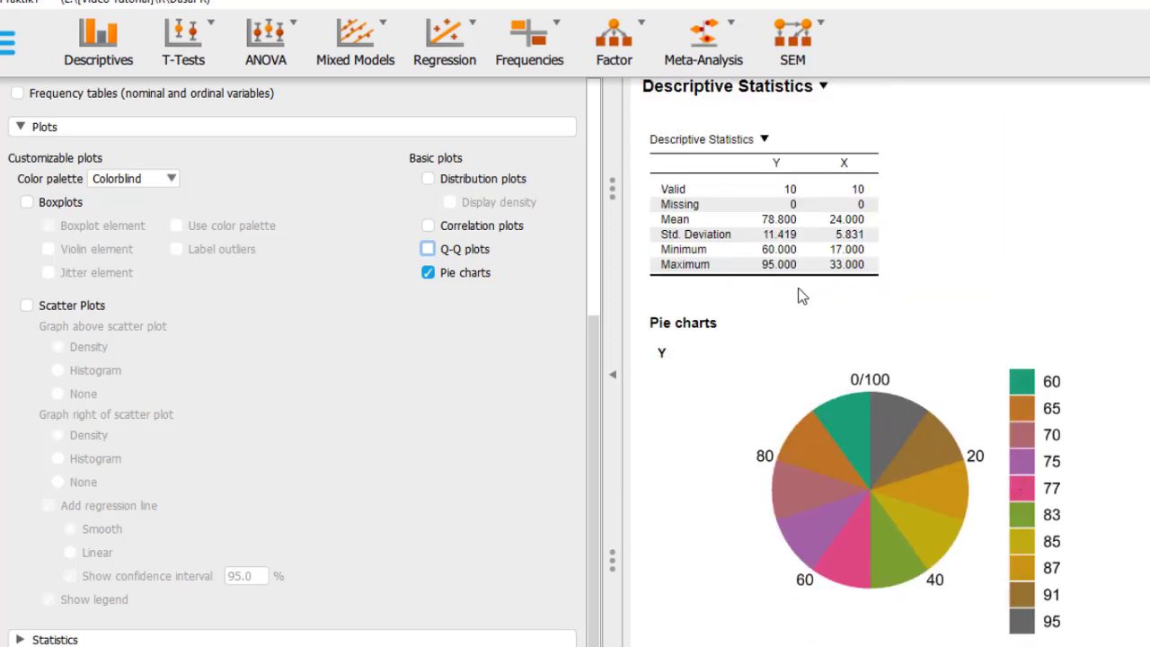
pyautogui.click(430, 271)
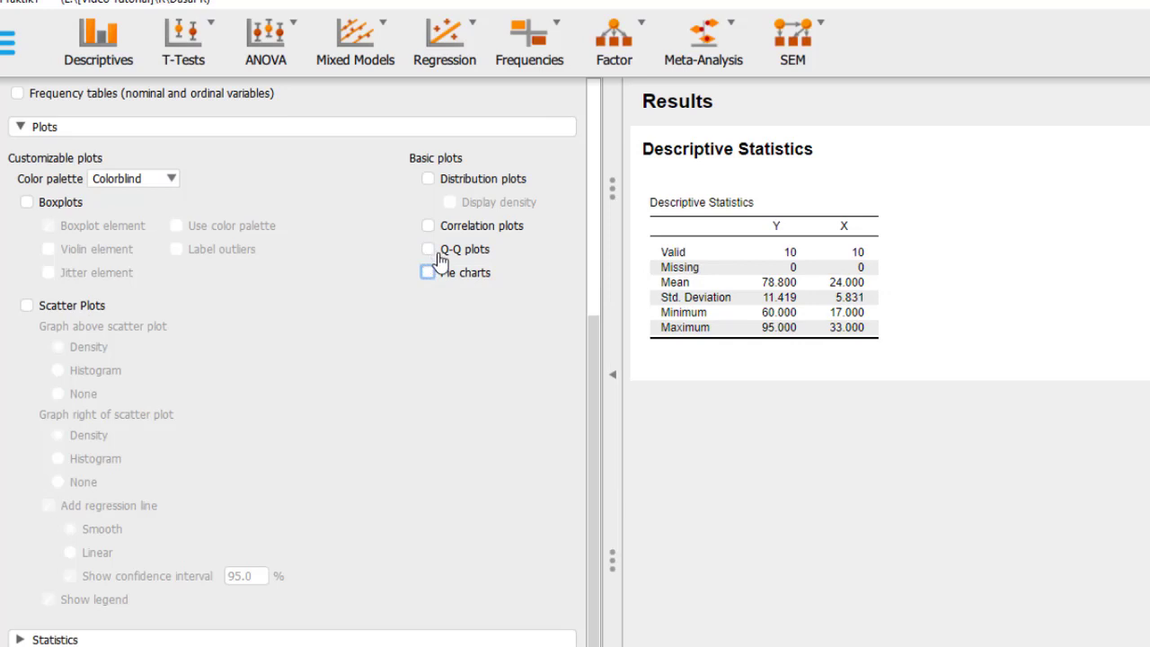
# - Show the correlation plot of Y and X, view it, and remove it again
pyautogui.click(428, 226)
pyautogui.scroll(-4, 907, 473)
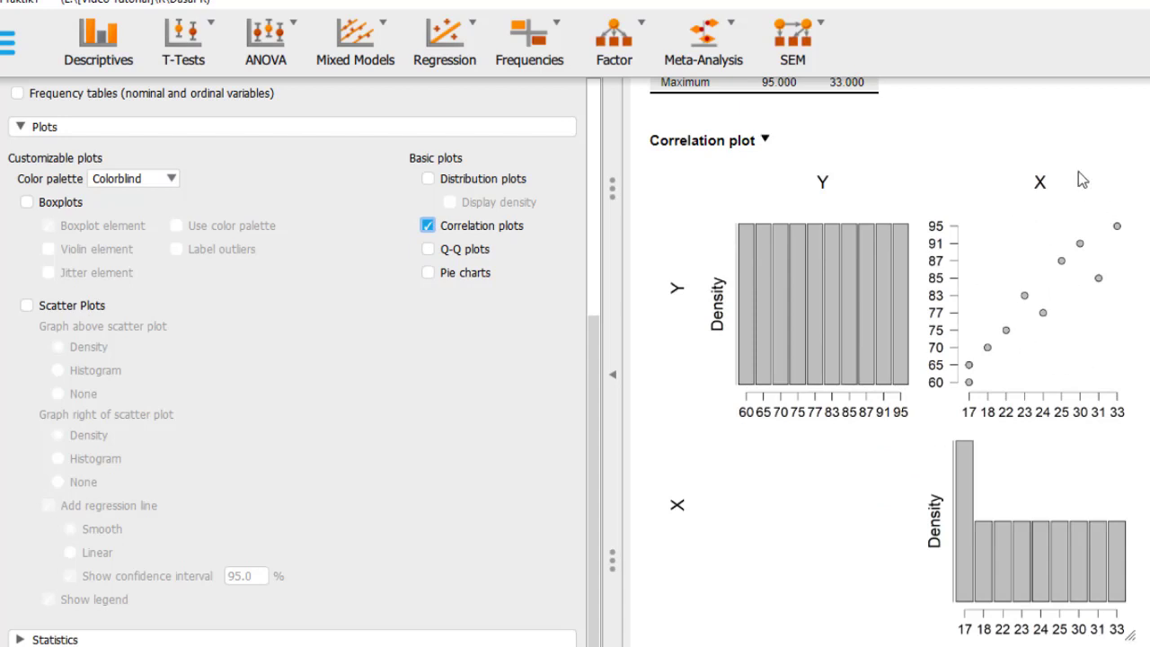
pyautogui.click(427, 227)
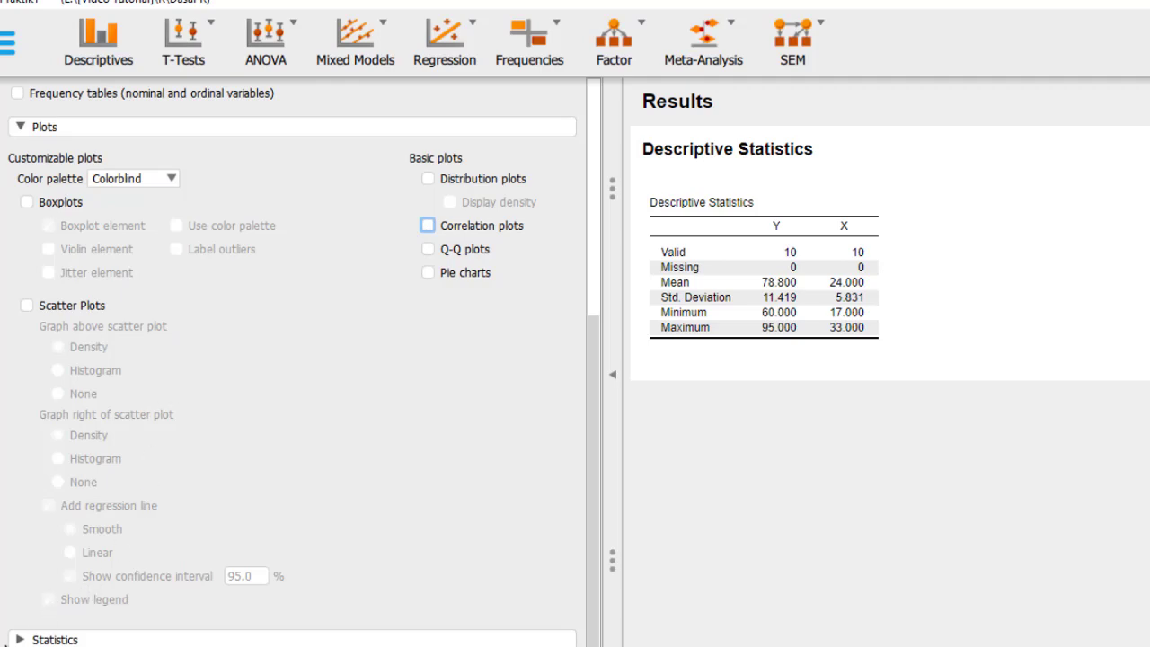
# - Add the median, mode, sum, variance and quartiles to the descriptive statistics table
pyautogui.click(52, 640)
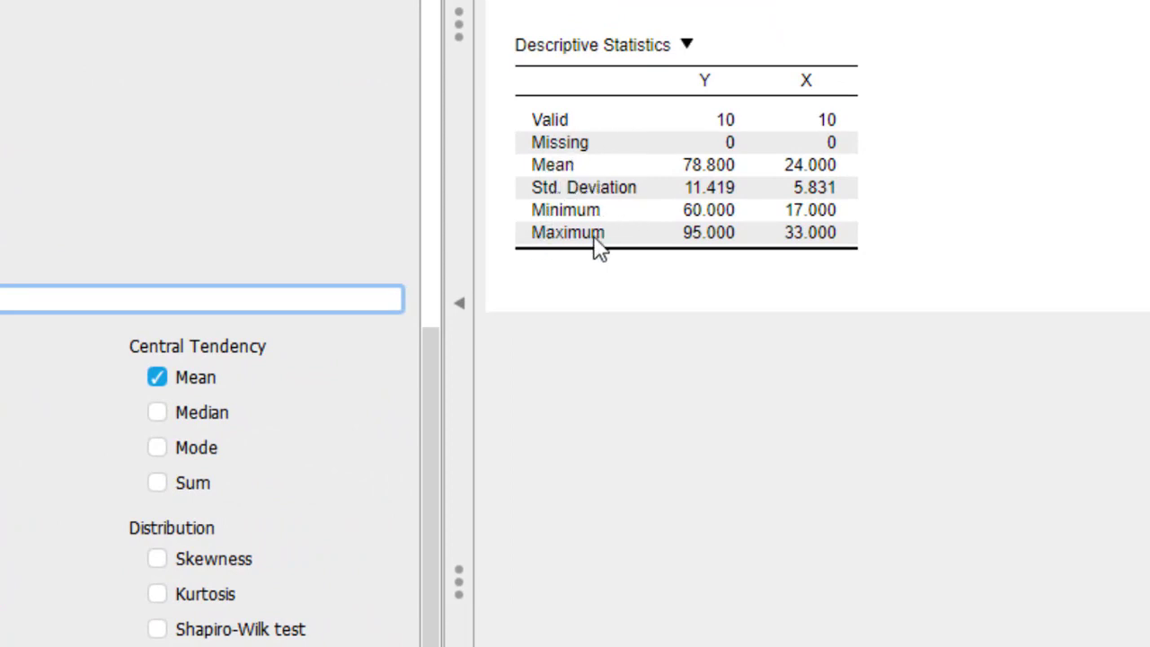
pyautogui.click(158, 414)
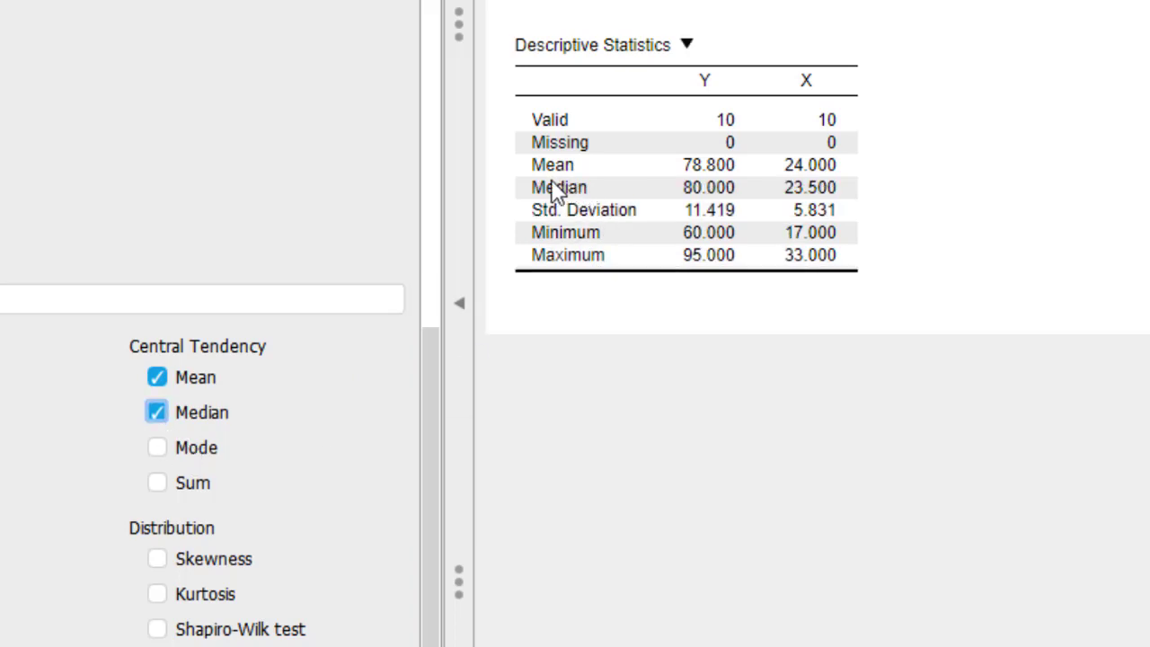
pyautogui.click(156, 449)
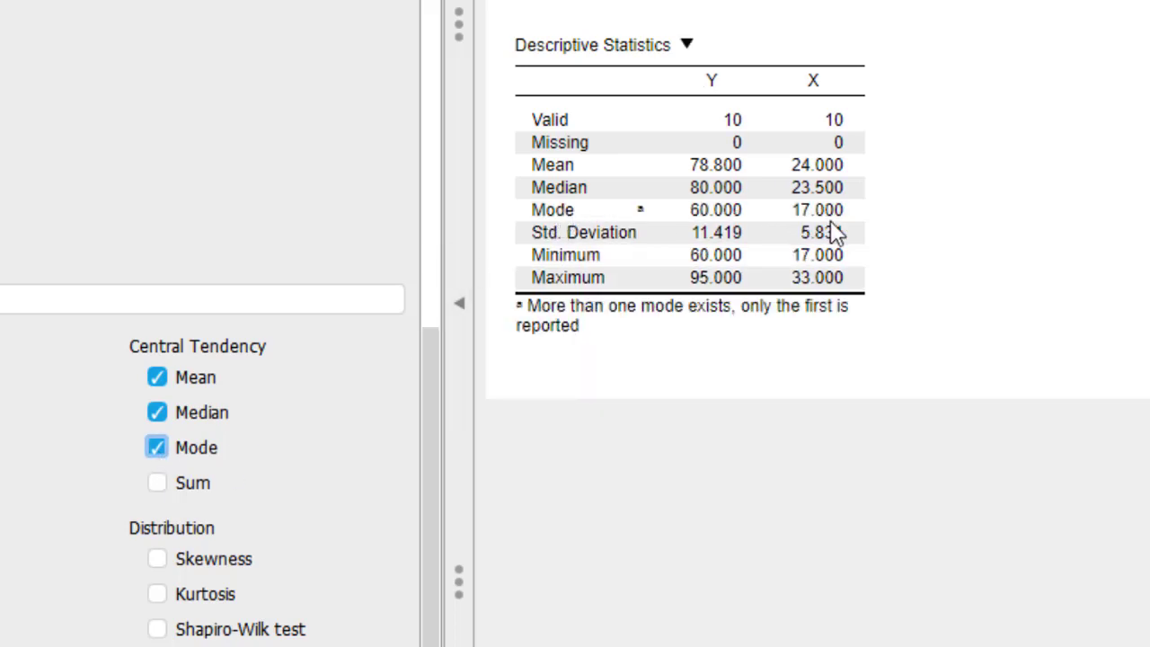
pyautogui.click(158, 483)
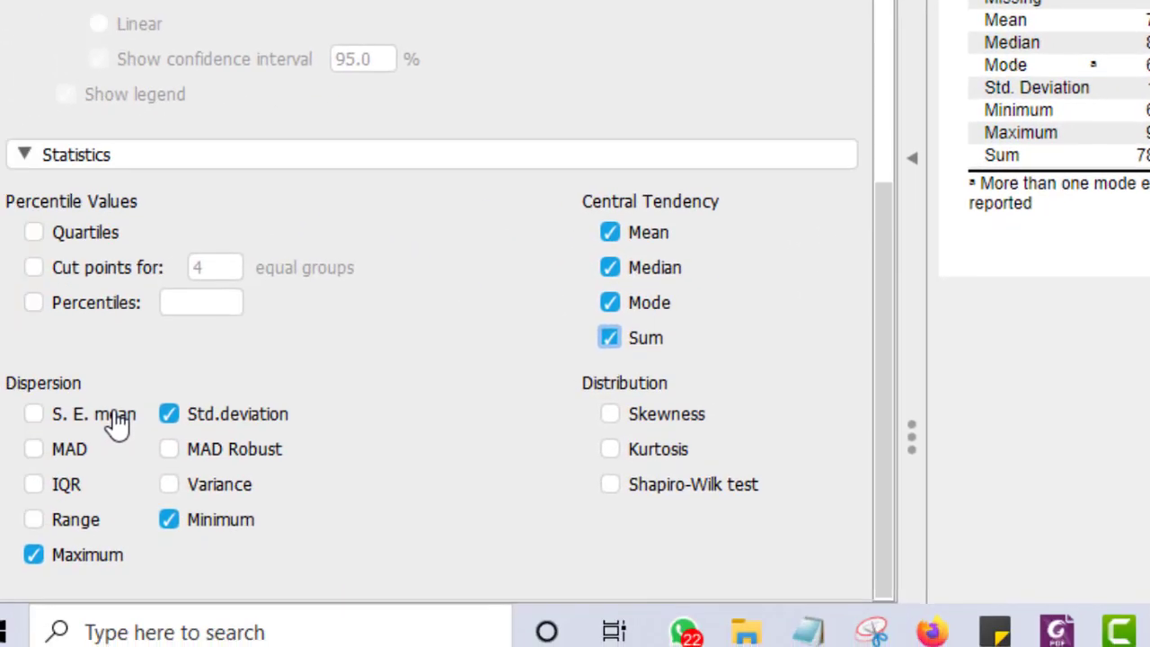
pyautogui.click(209, 473)
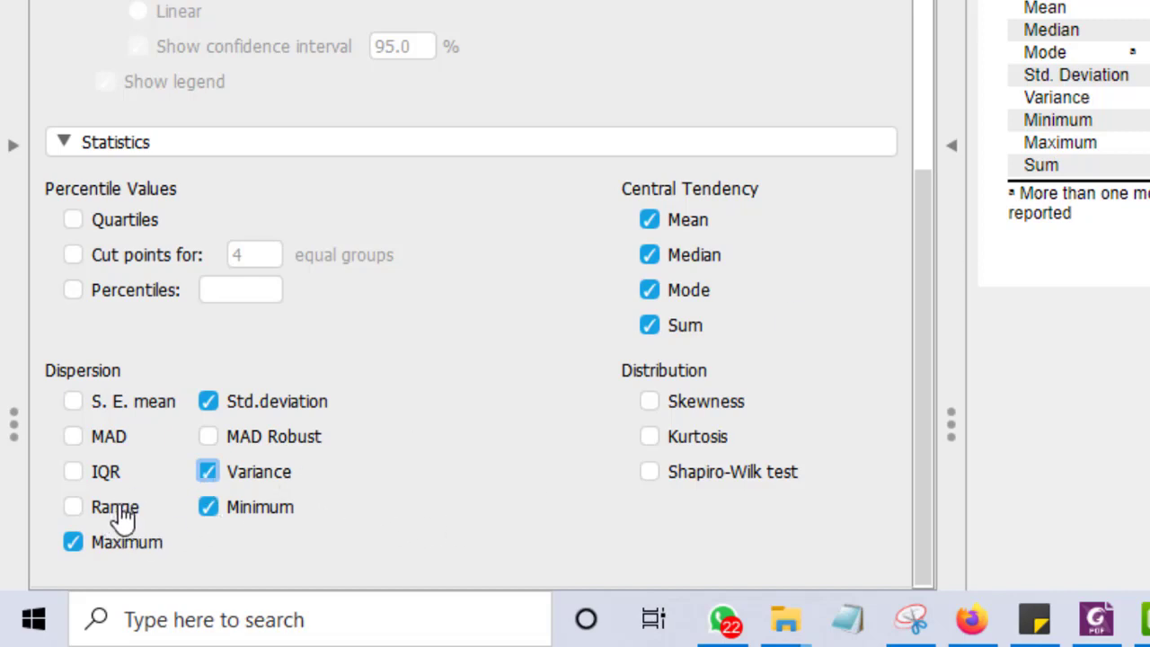
pyautogui.click(72, 222)
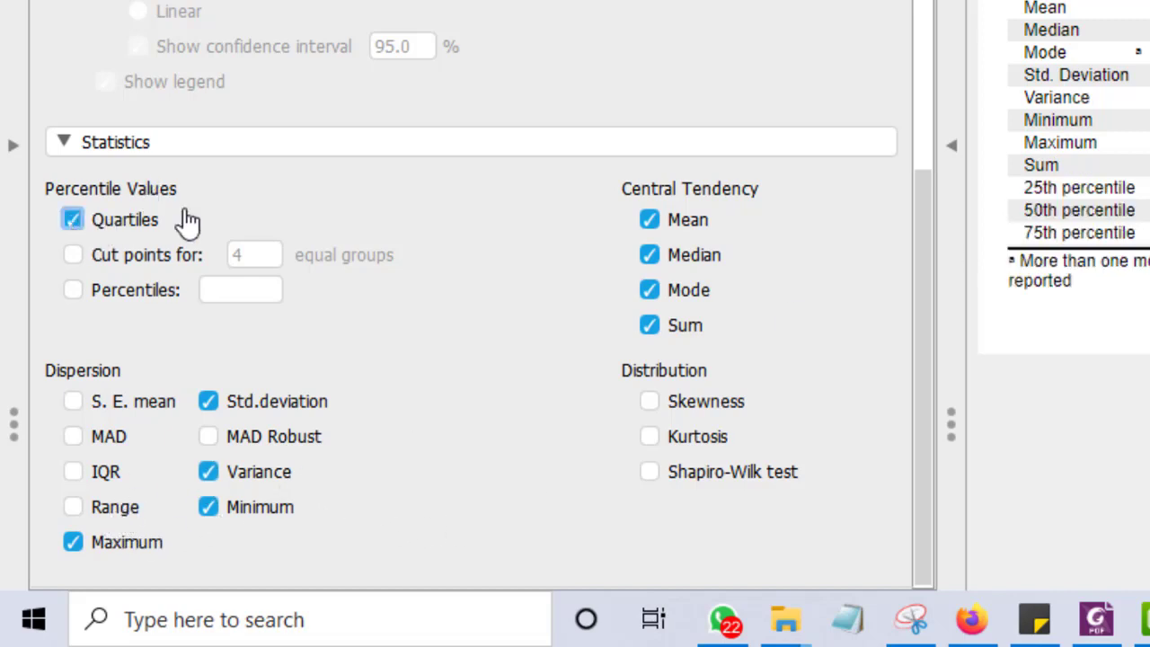